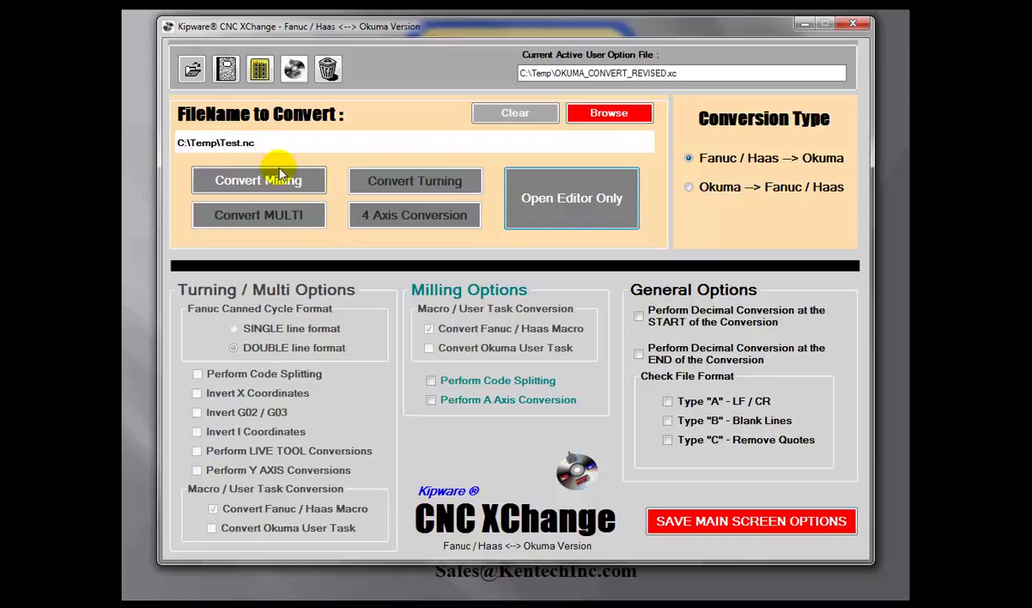
- Open the User Options Form listing 29 start and 28 end conversion options
left_click(226, 71)
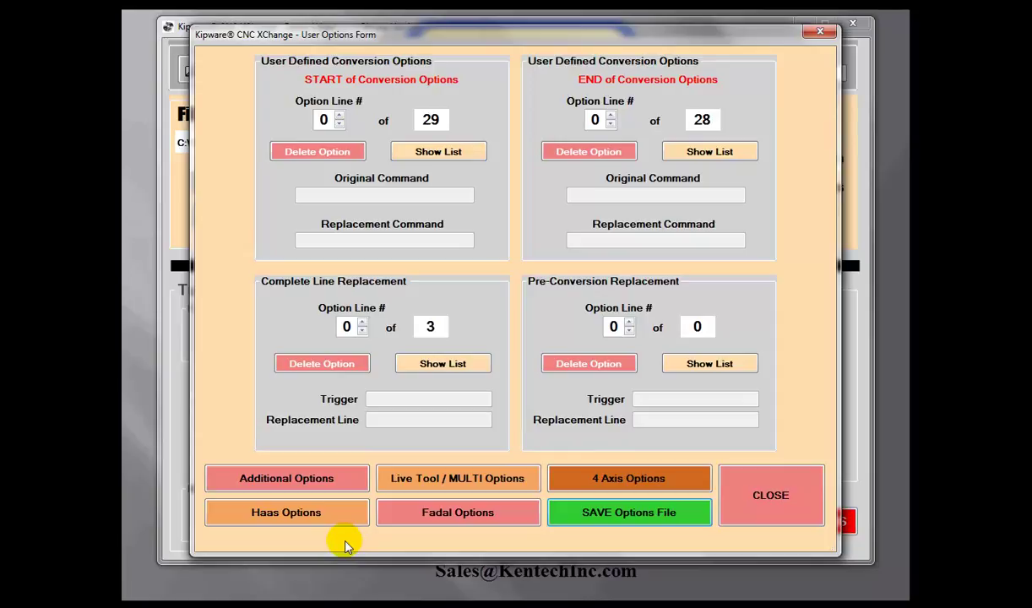
- Open Additional User Options showing next-tool address Q and return line G30 P11
left_click(336, 479)
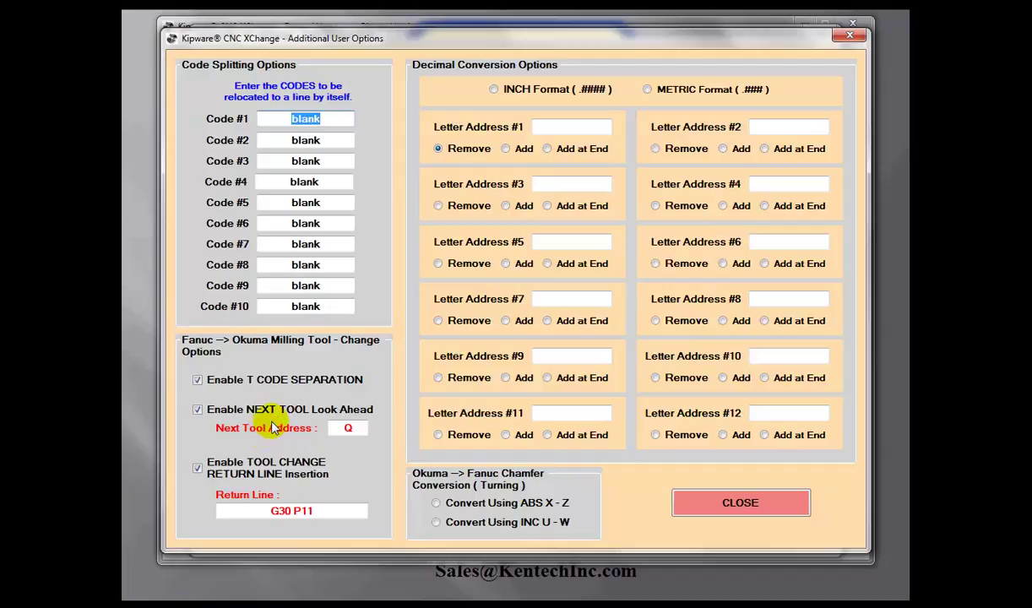
- Check next-tool address Q and return line G30 P11, then close Additional User Options
left_click(355, 428)
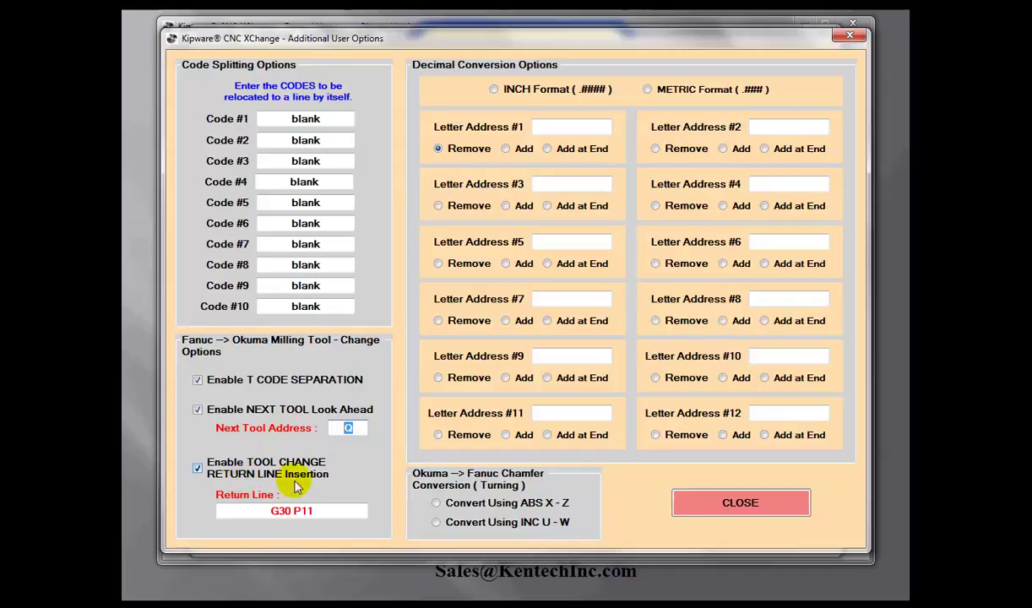
left_click_drag(328, 510, 208, 505)
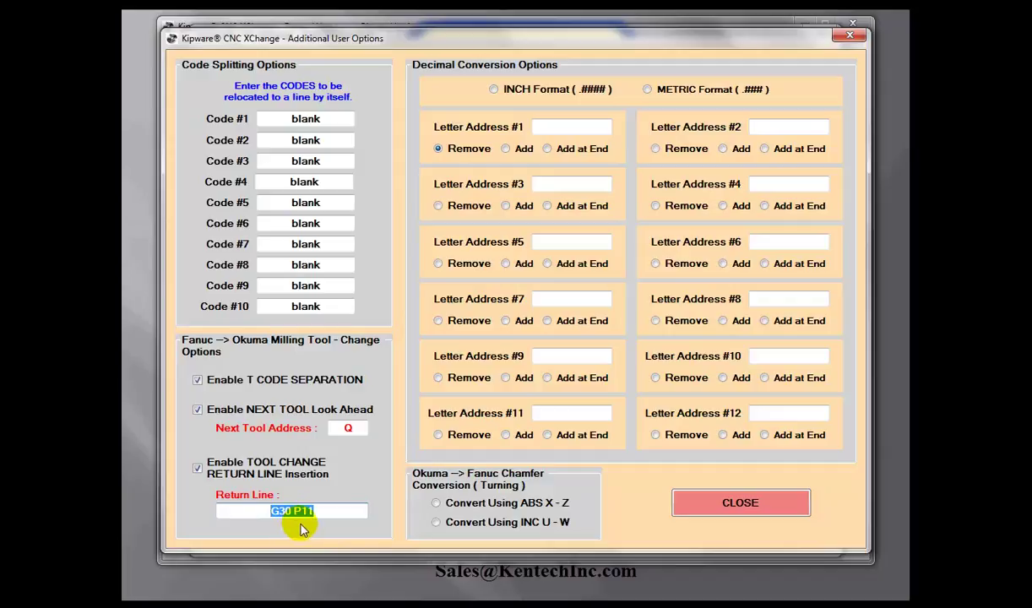
left_click(691, 504)
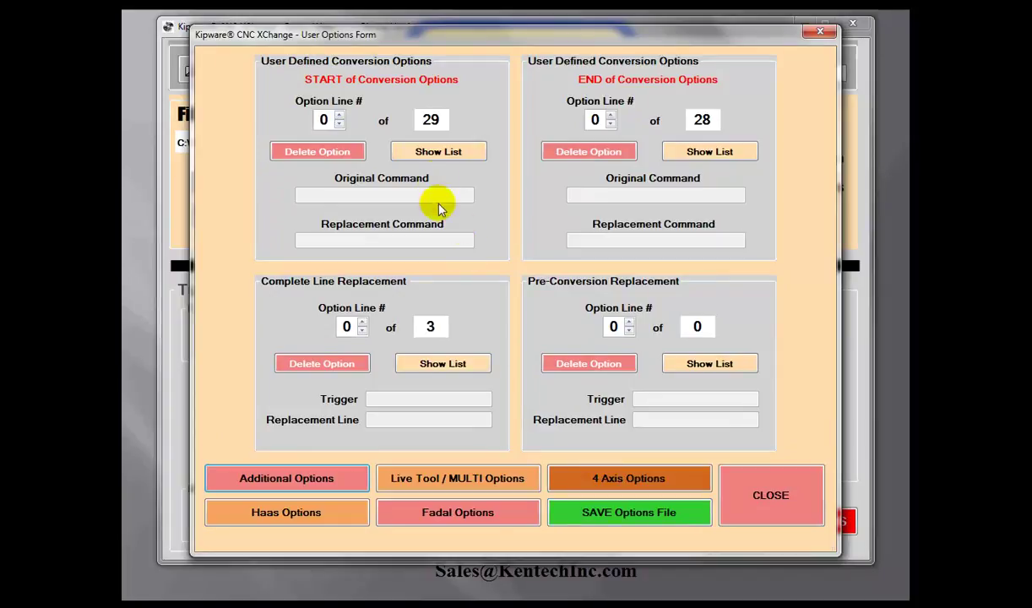
- View start rule 5 (T1M06 to G116T1) and close User Options without saving
left_click(437, 154)
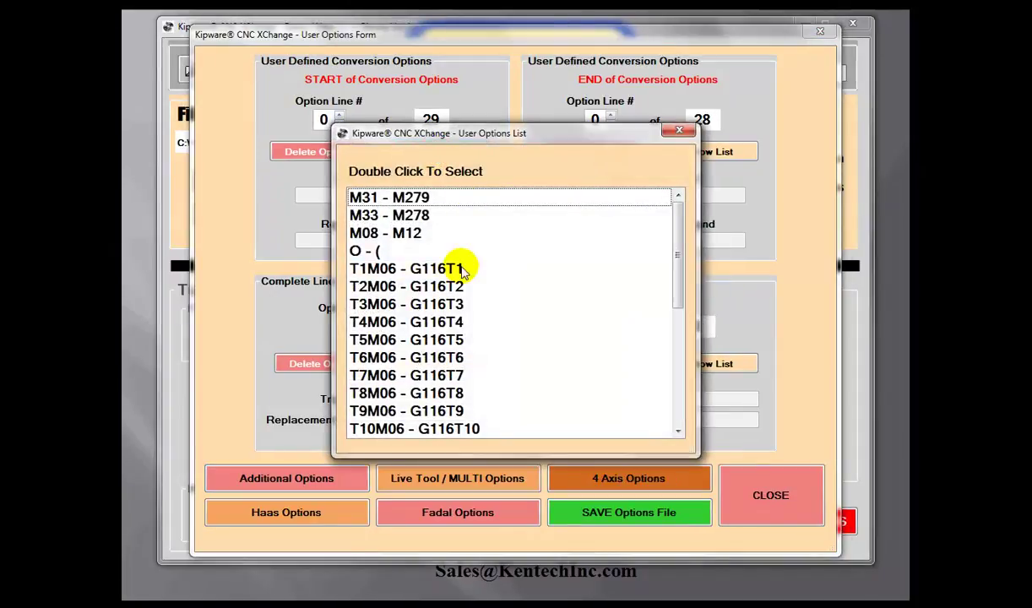
left_click(428, 271)
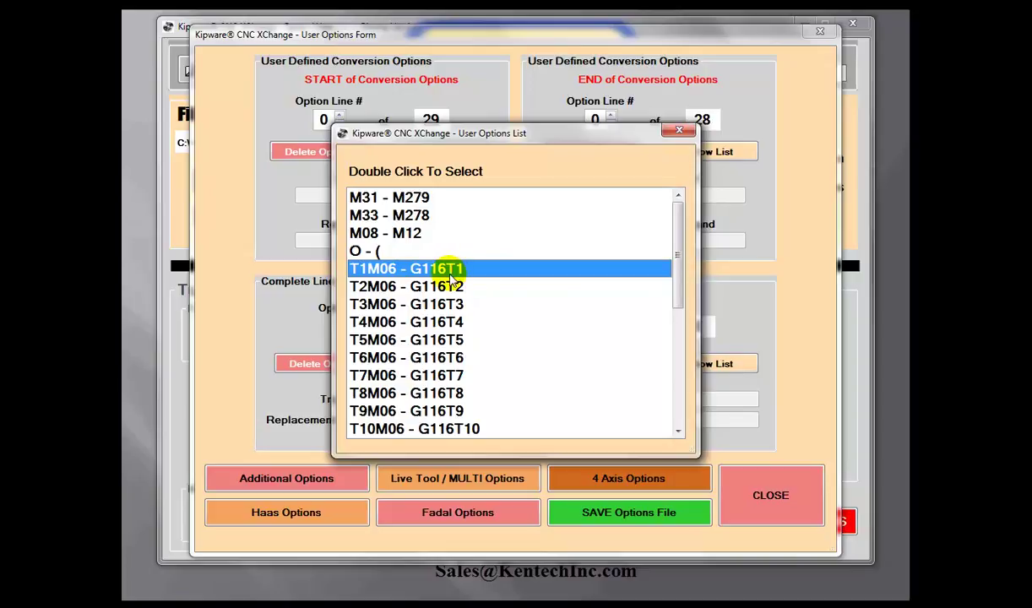
left_click(679, 129)
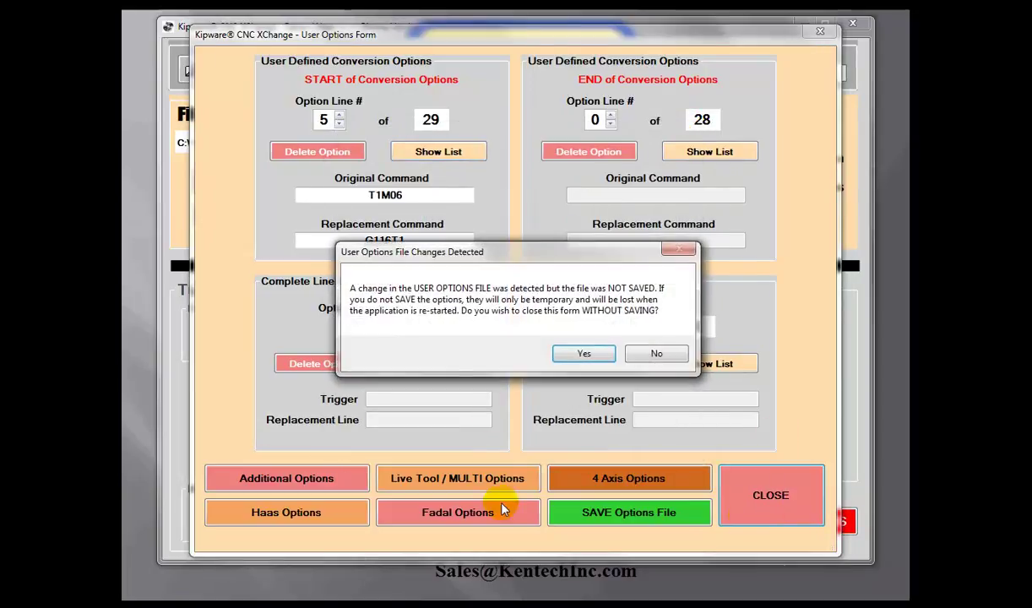
left_click(571, 354)
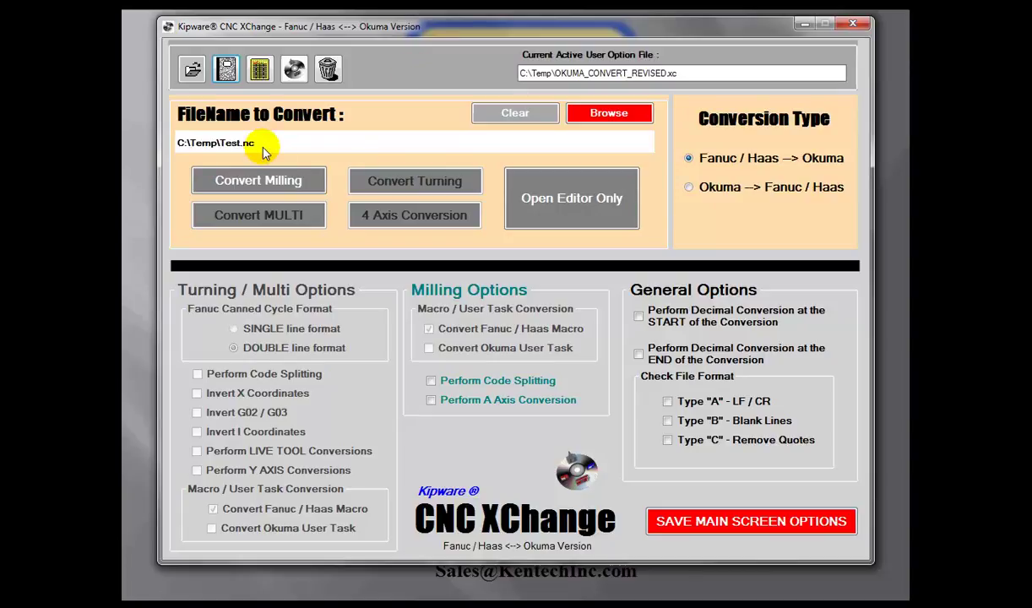
- Open Test.nc in the Enhanced Editor without converting it
left_click(517, 210)
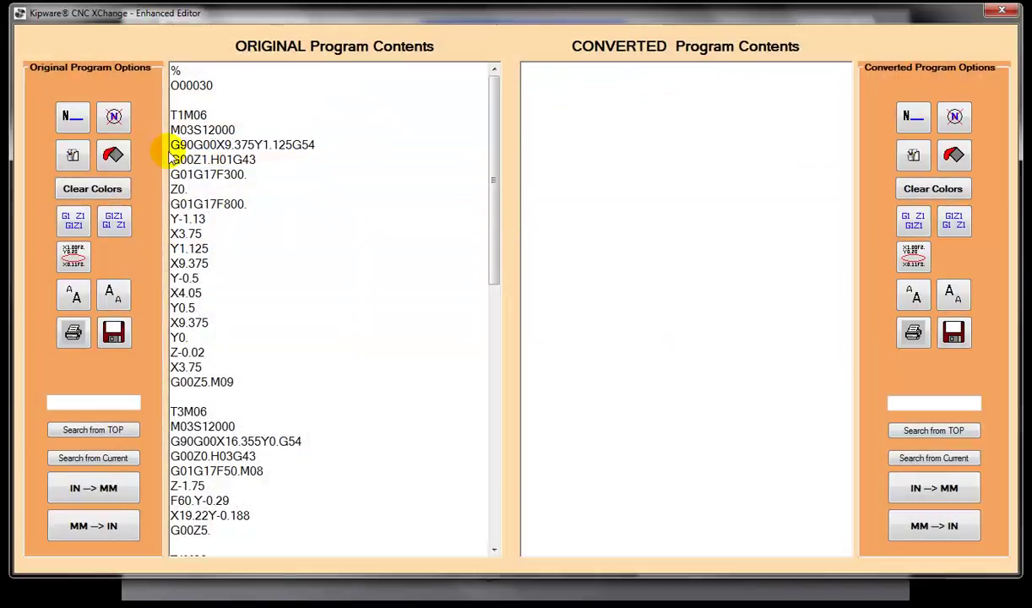
- Review the original program's tool changes T1M06, T3M06 and T4M06
left_click(218, 114)
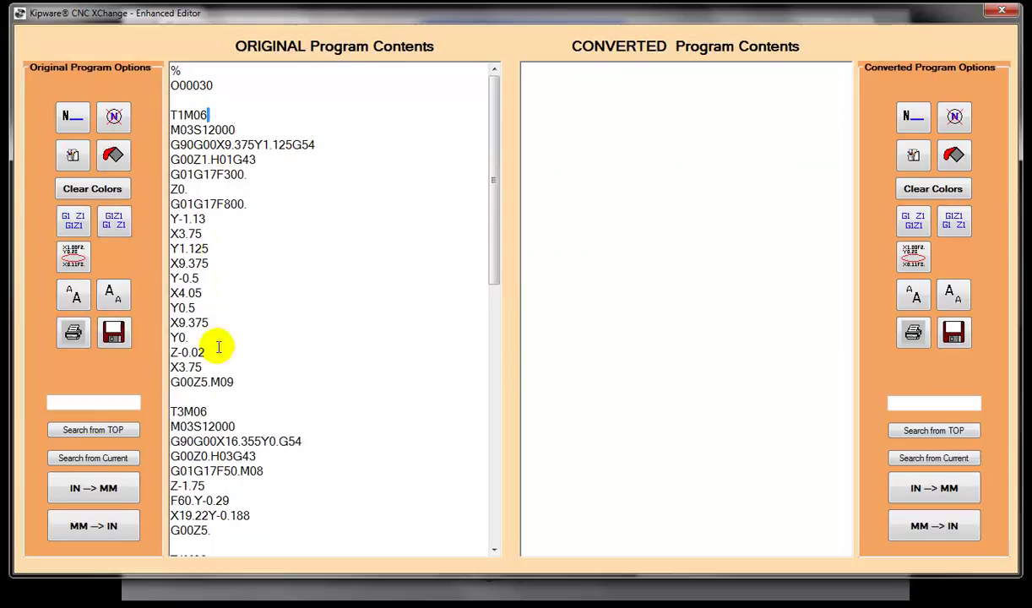
scroll(199, 439, "down", 2)
scroll(207, 442, "up", 2)
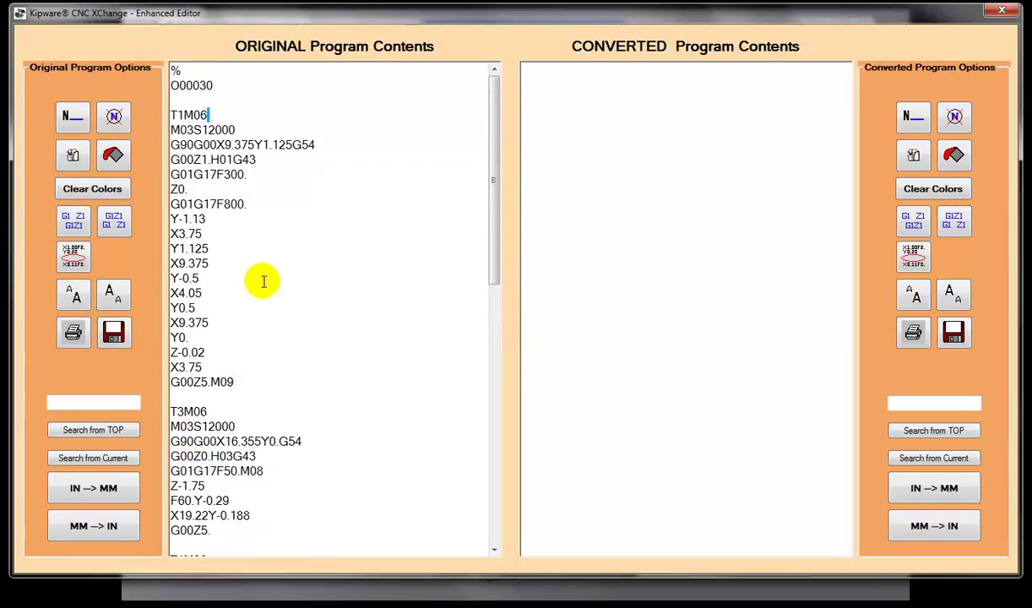
scroll(224, 316, "down", 2)
scroll(228, 313, "up", 2)
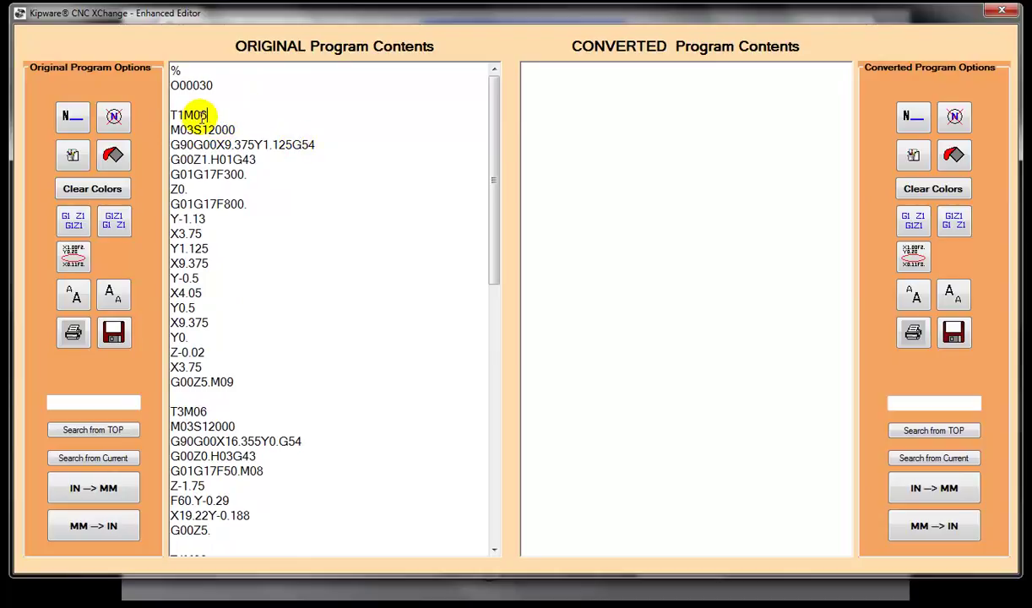
double_click(205, 115)
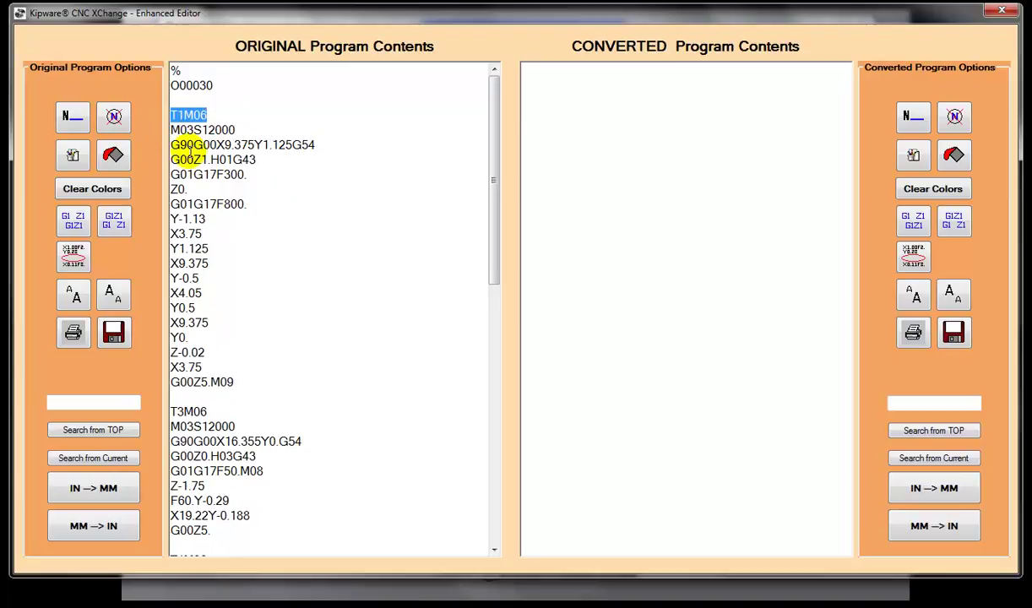
scroll(213, 292, "down", 2)
left_click(209, 321)
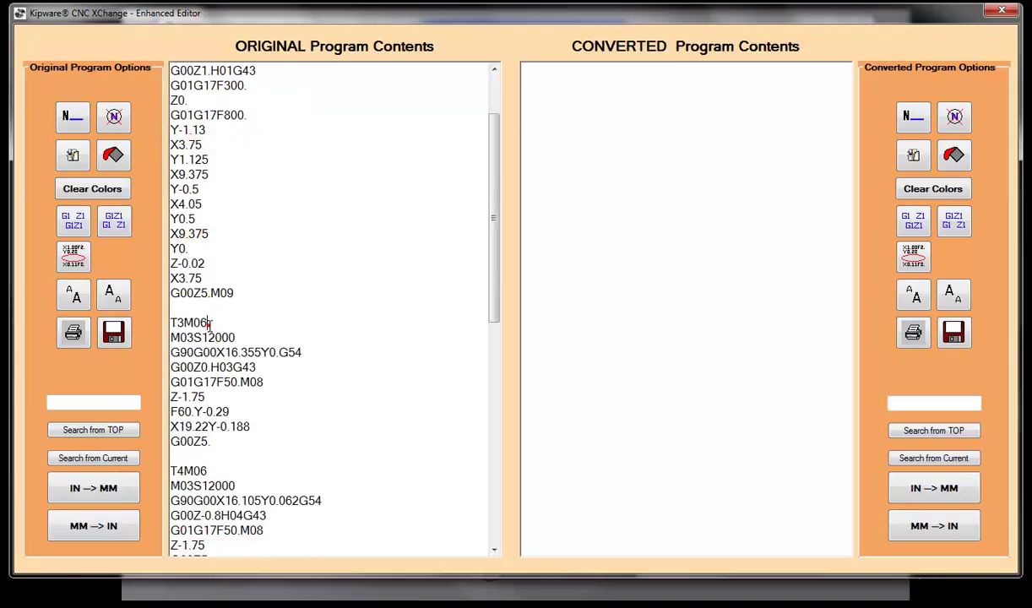
scroll(190, 371, "down", 2)
left_click(205, 382)
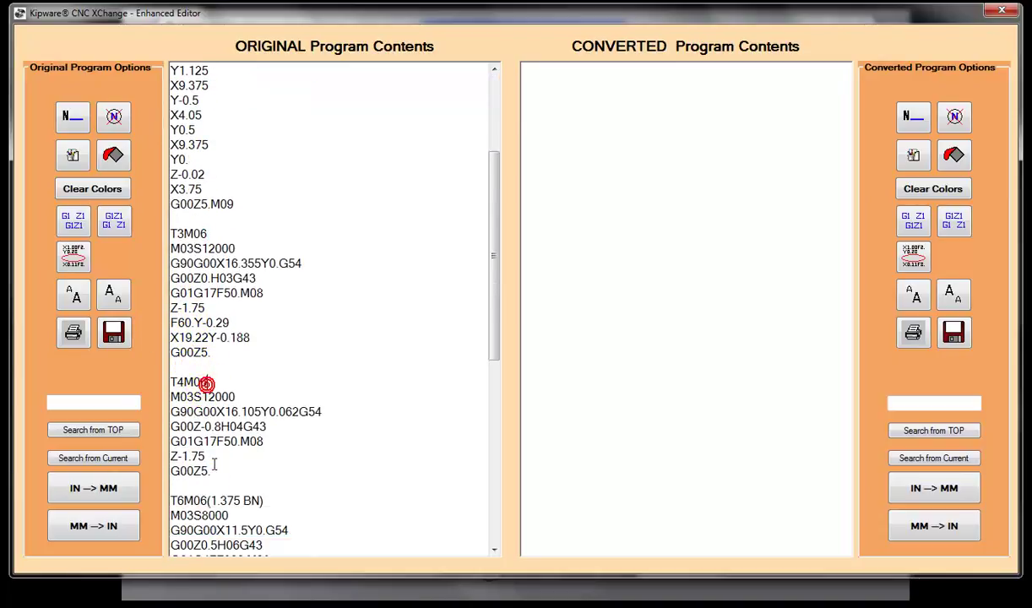
scroll(221, 505, "up", 2)
scroll(221, 498, "up", 2)
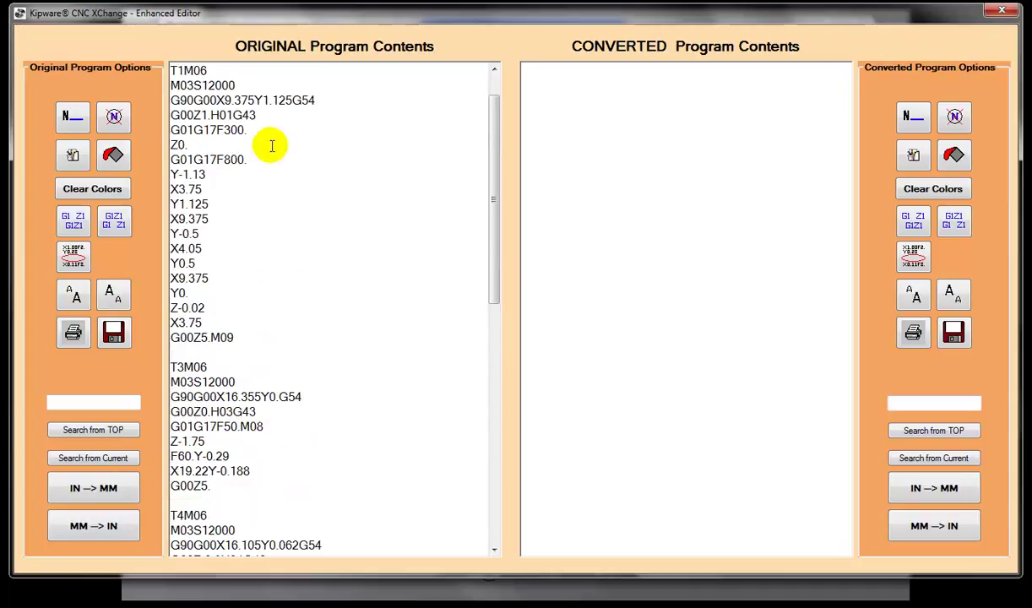
scroll(227, 287, "up", 1)
scroll(226, 287, "up", 1)
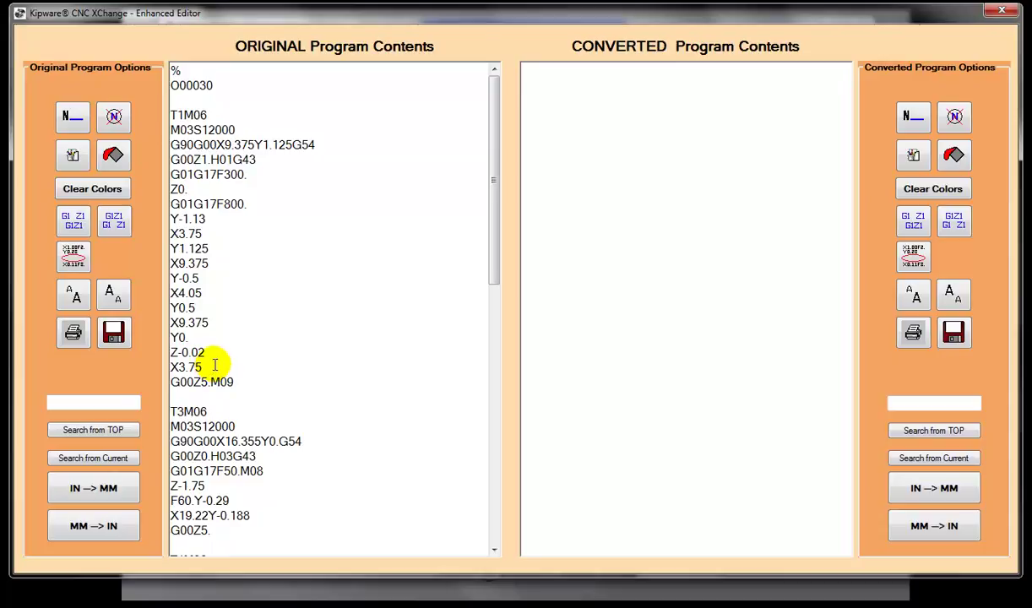
- Close the Enhanced Editor without saving and return to the main window
left_click(988, 13)
left_click(586, 354)
left_click(677, 75)
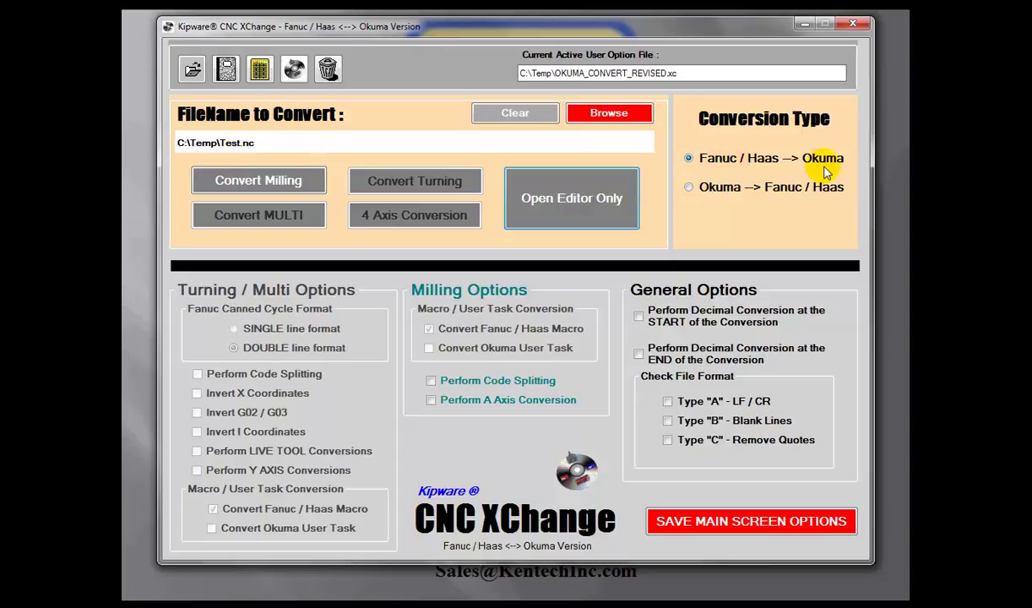
- Run the milling conversion of Test.nc with first-line value 30, accepting the untested-program warning
left_click(285, 183)
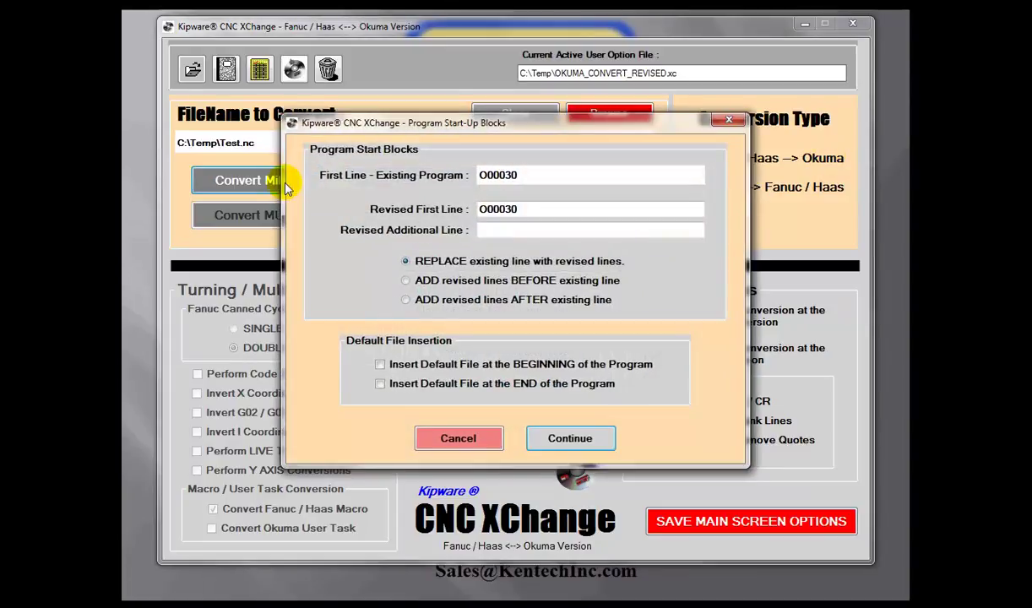
double_click(531, 208)
type("30.min")
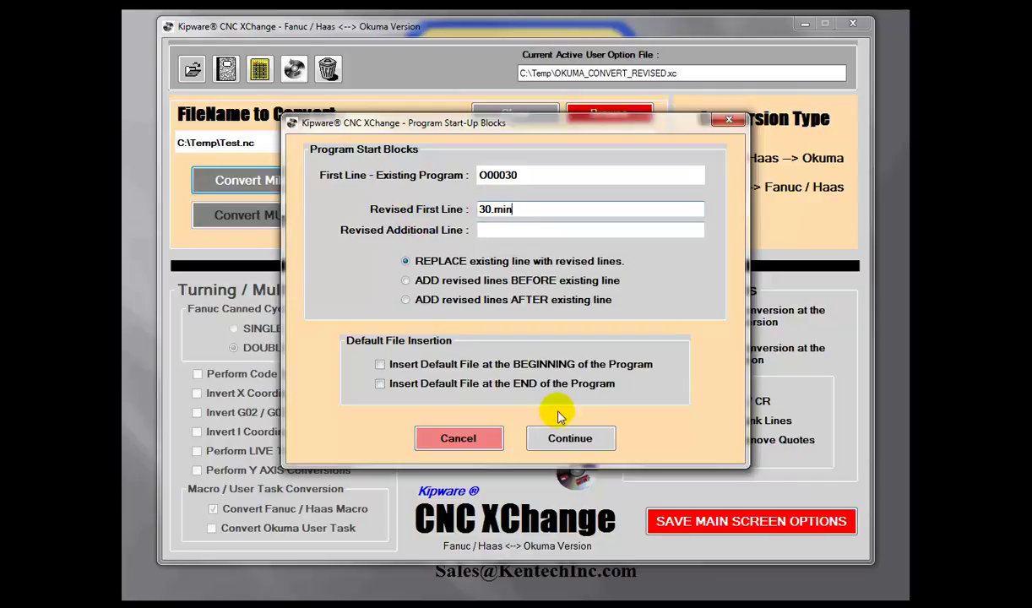
left_click(570, 437)
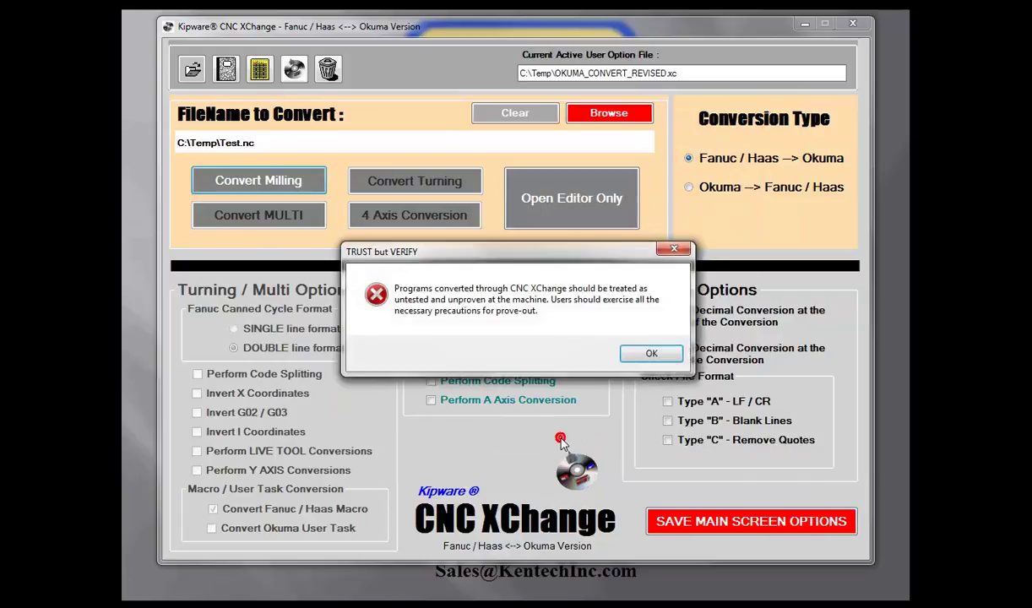
left_click(651, 353)
left_click(603, 100)
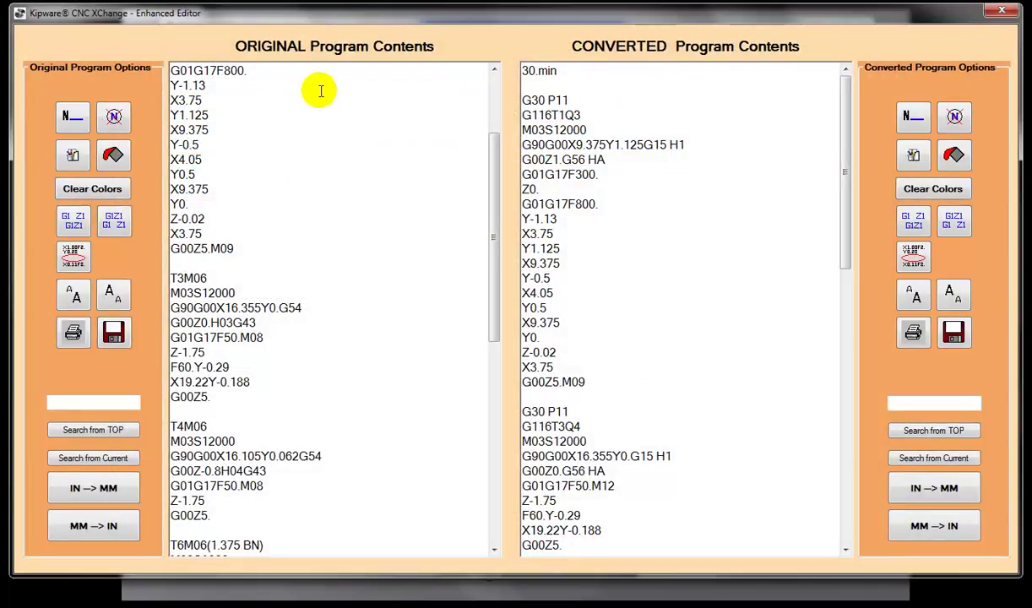
- Compare the original T1M06 line with the converted G116T1 line
left_click_drag(492, 143, 497, 89)
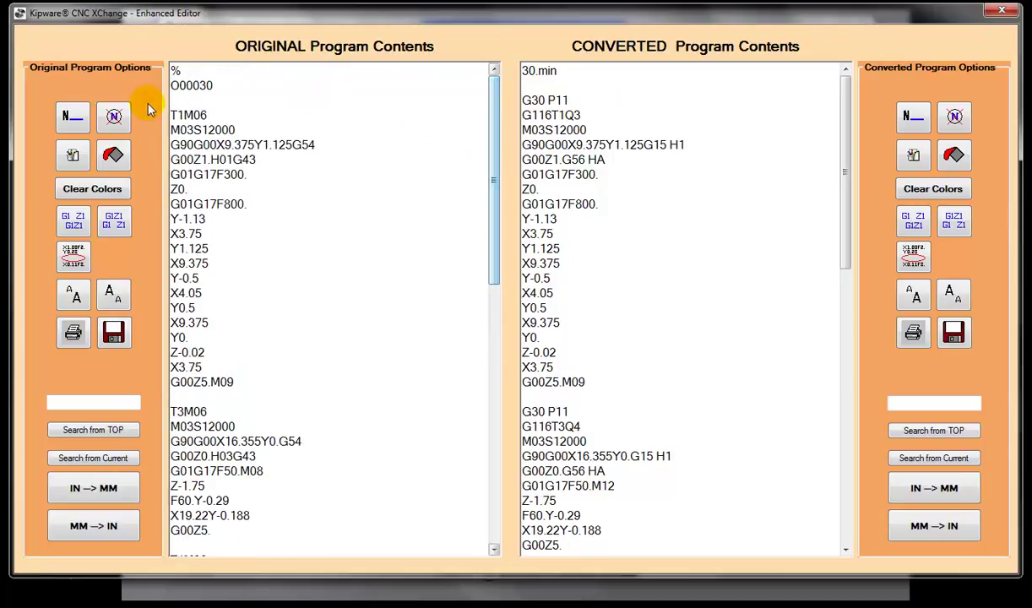
left_click_drag(209, 115, 171, 102)
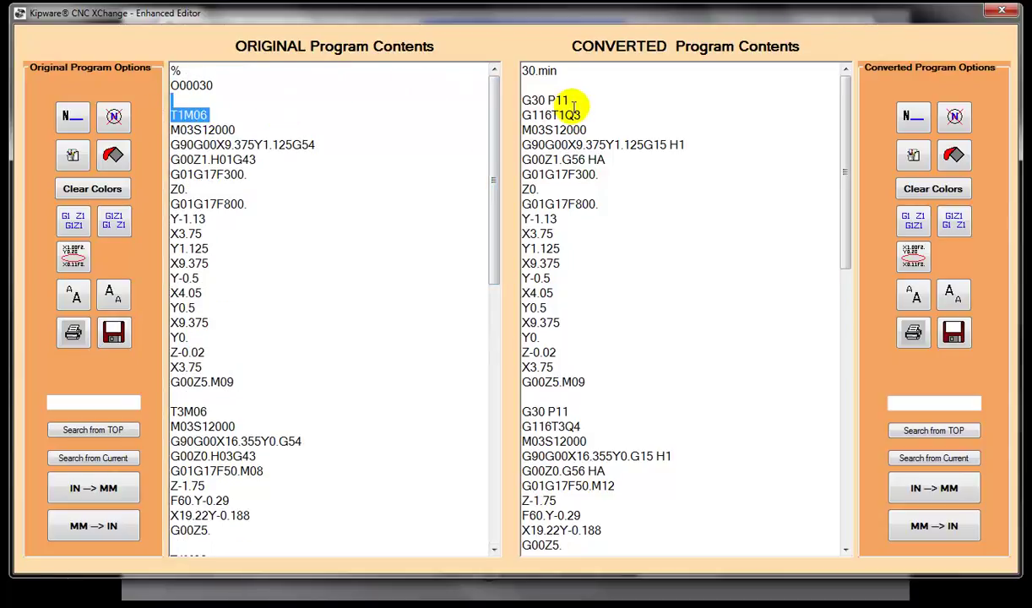
left_click_drag(565, 115, 503, 116)
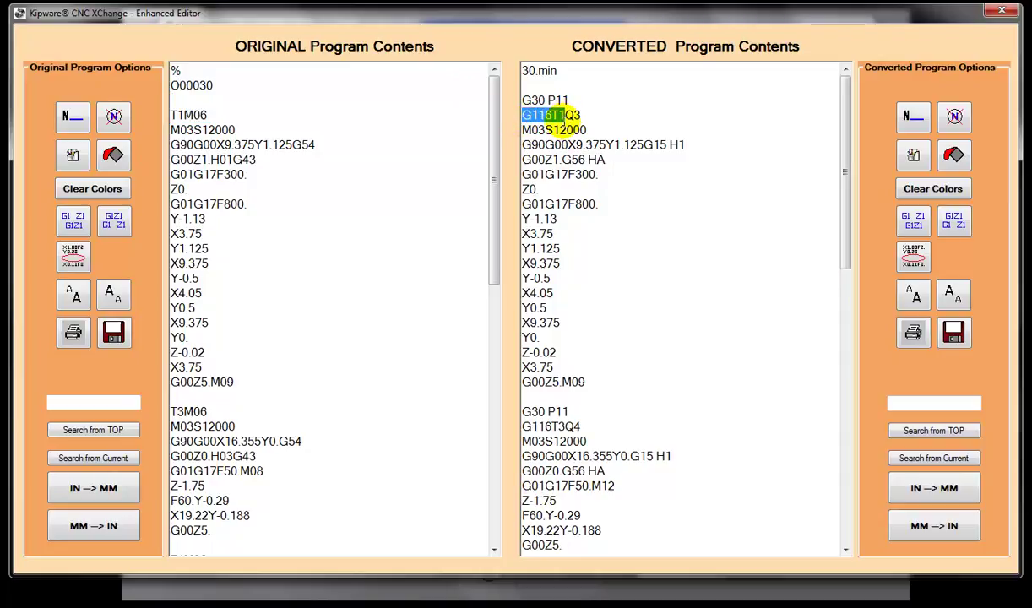
left_click(578, 114)
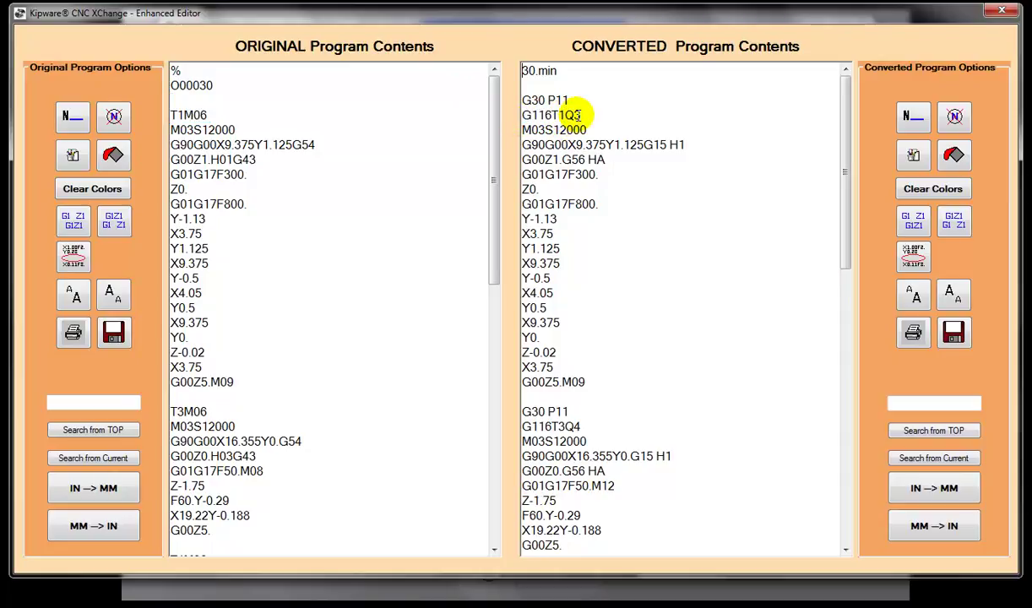
- Compare the T3M06, T4M06 and T6M06 (1.375 BN) tool changes with G116T3Q4 and G116T4Q6
left_click(211, 412)
scroll(659, 380, "down", 3)
left_click(600, 427)
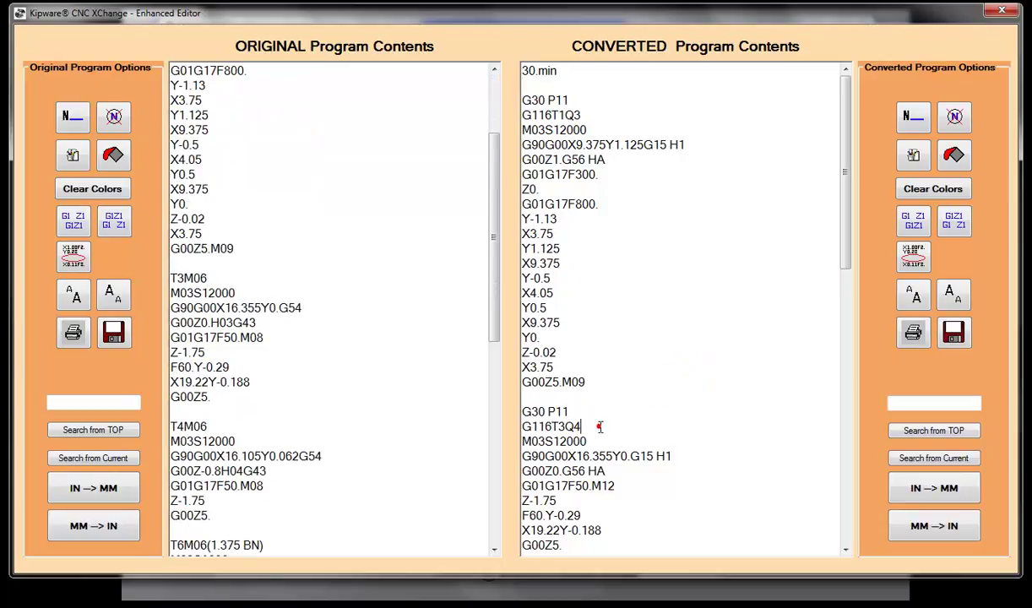
scroll(600, 426, "down", 3)
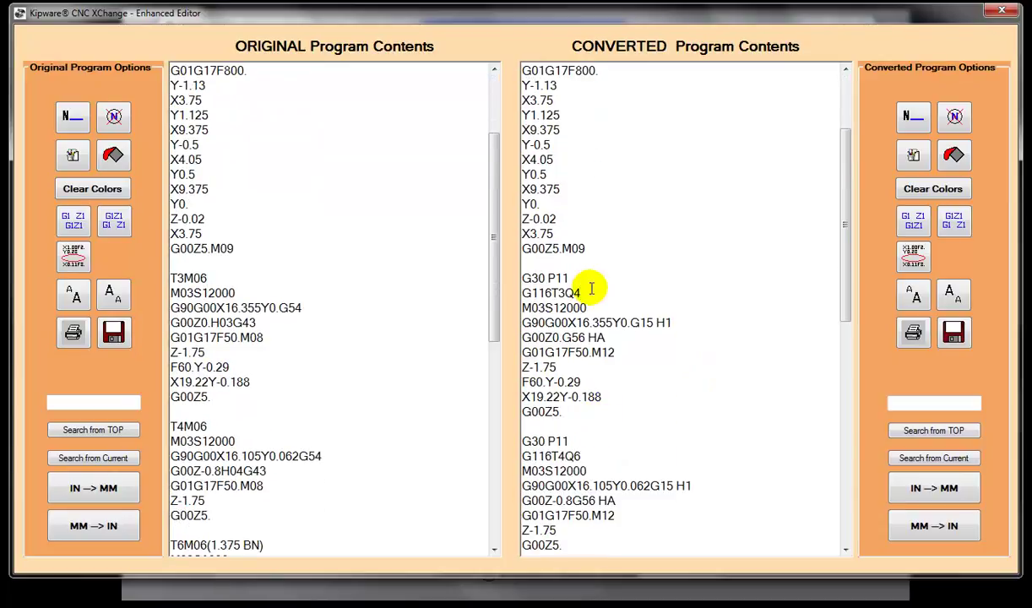
left_click(219, 427)
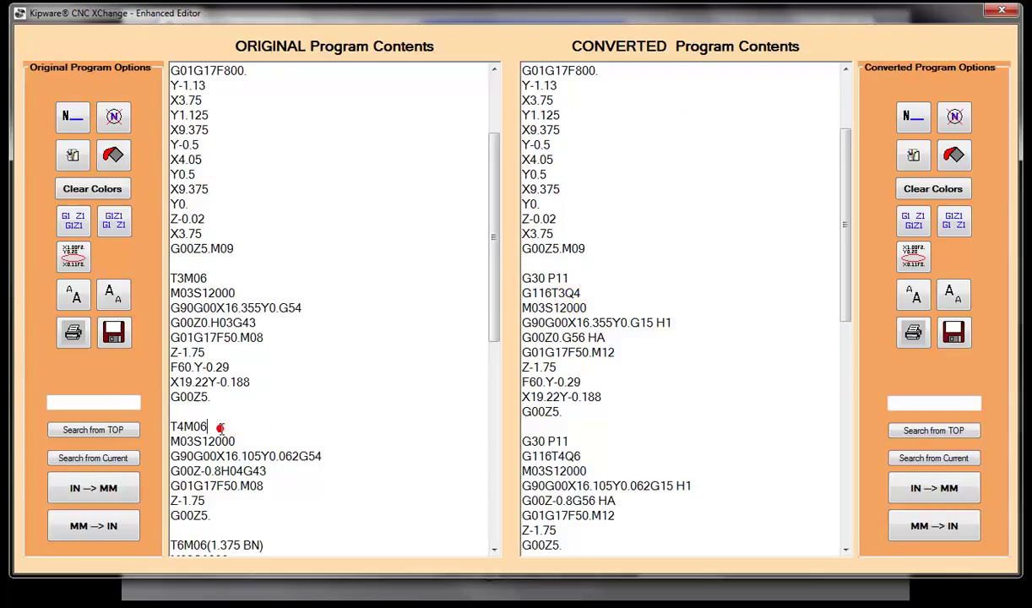
scroll(222, 435, "down", 2)
left_click(210, 456)
left_click(594, 447)
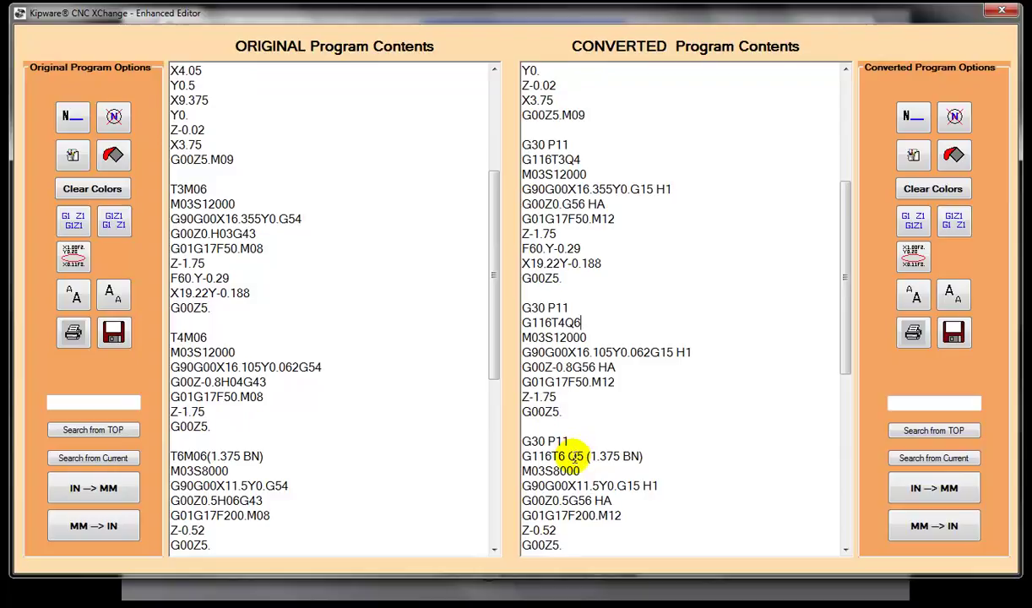
left_click(582, 323)
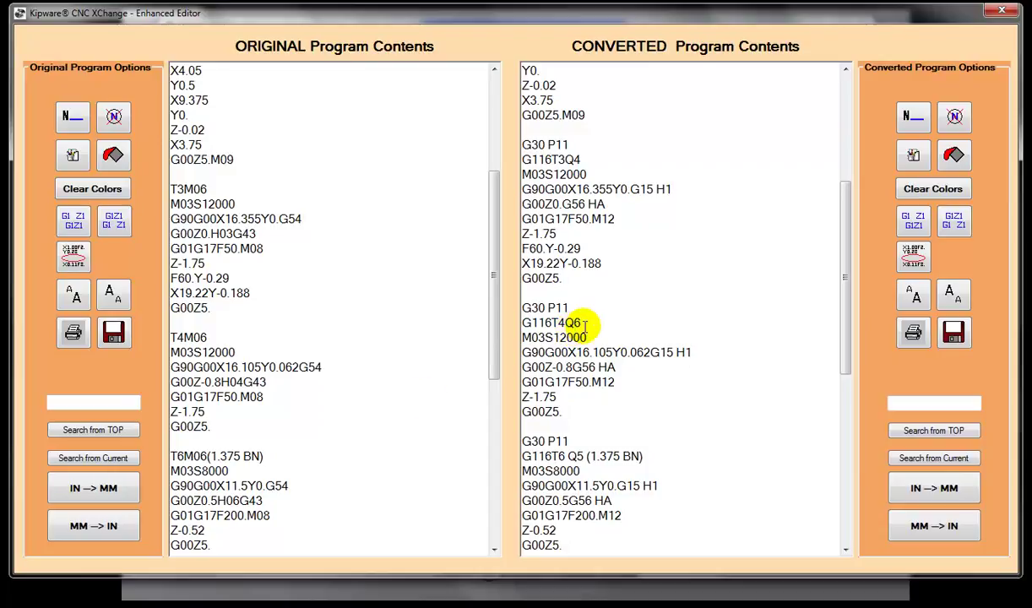
left_click(229, 457)
scroll(235, 460, "down", 2)
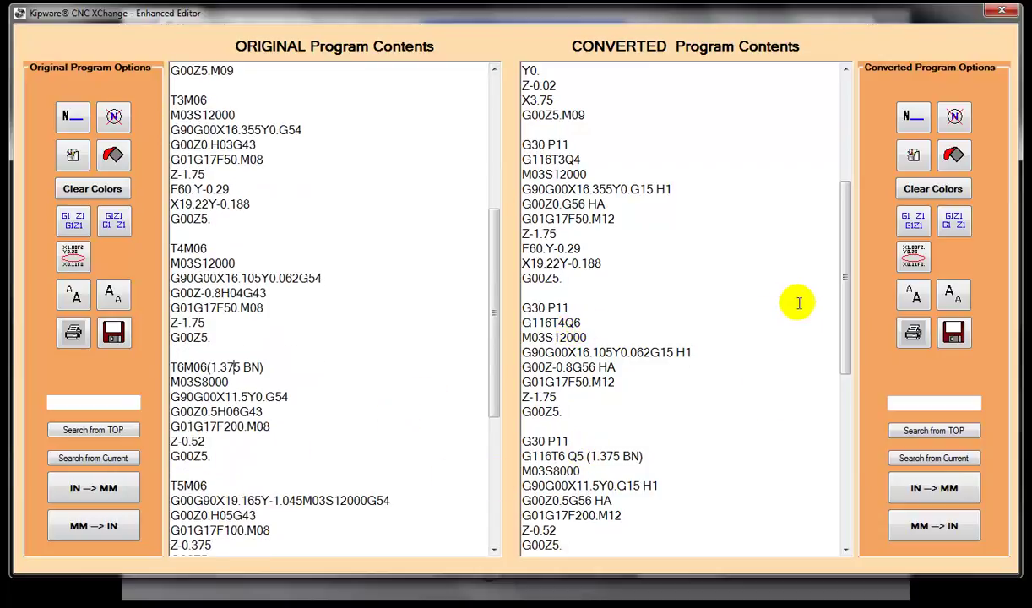
- Review the converted G116T1Q3 and G30 P11 lines, then exit the editor without saving
left_click_drag(846, 285, 855, 110)
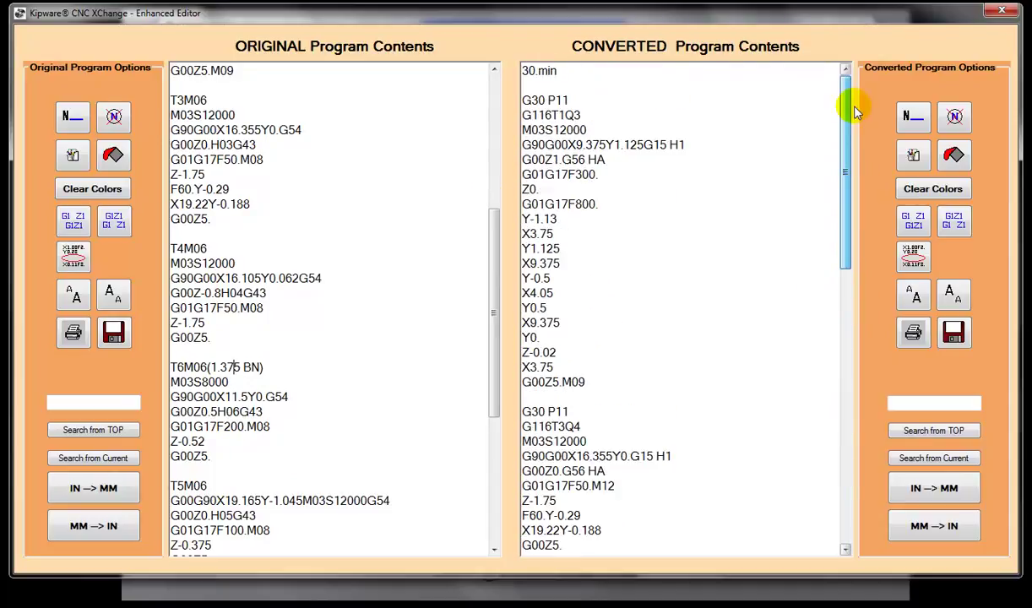
left_click_drag(491, 260, 520, 110)
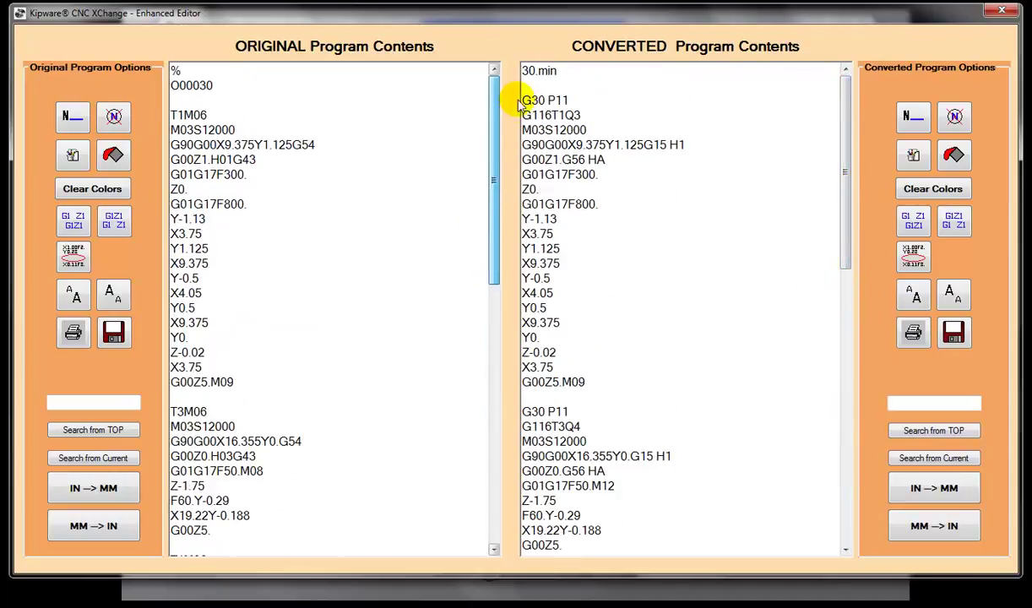
left_click(589, 116)
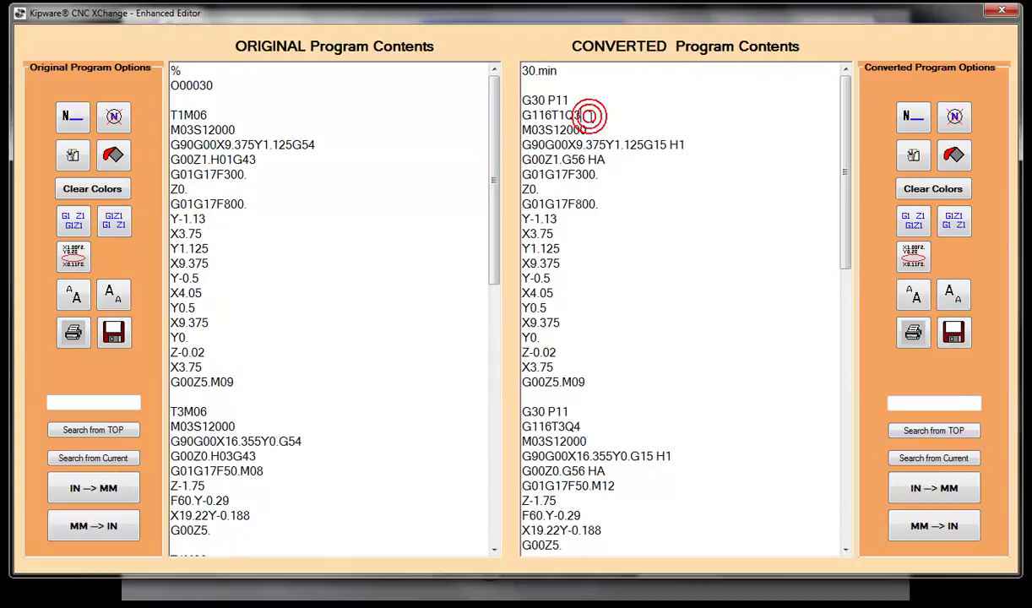
left_click(567, 101)
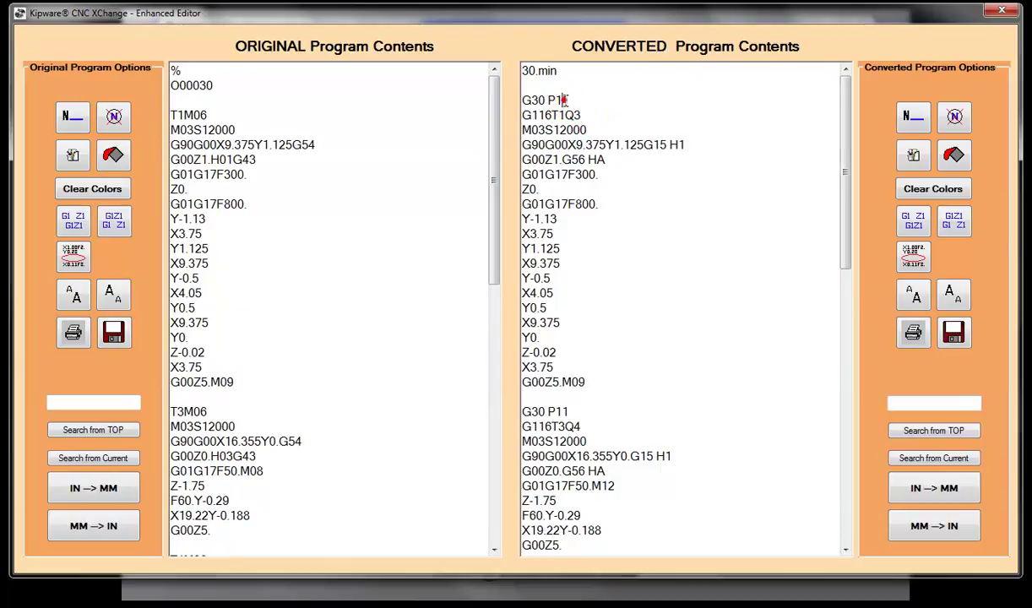
left_click_drag(568, 101, 523, 101)
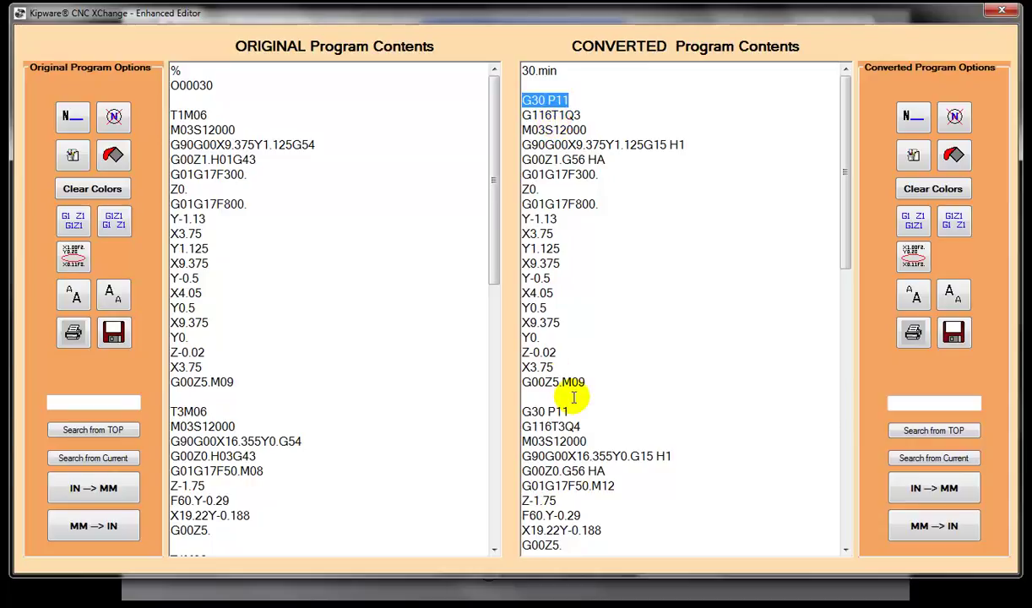
left_click_drag(522, 411, 568, 411)
scroll(553, 414, "down", 2)
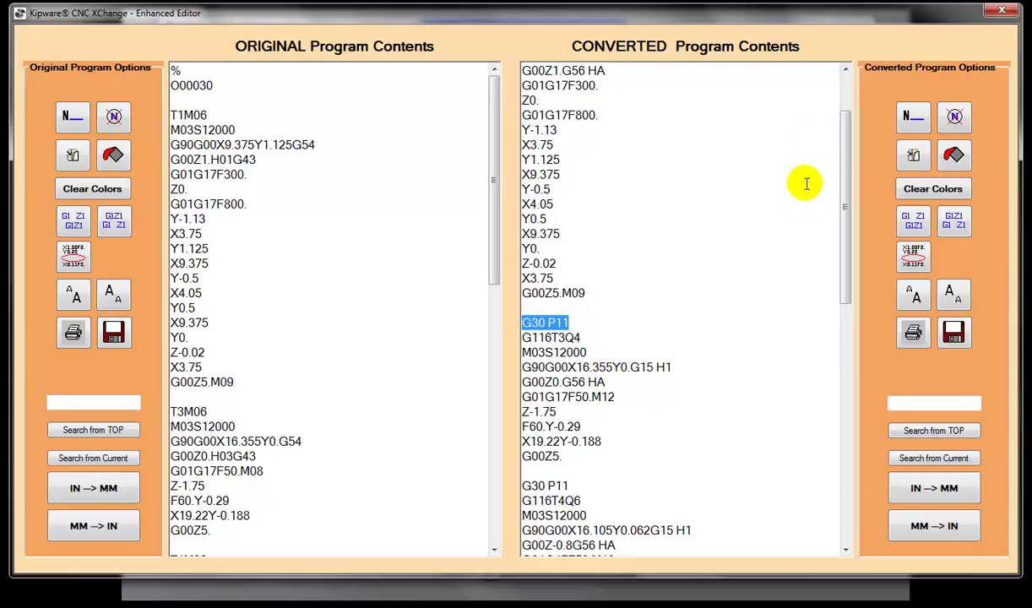
left_click_drag(848, 189, 843, 115)
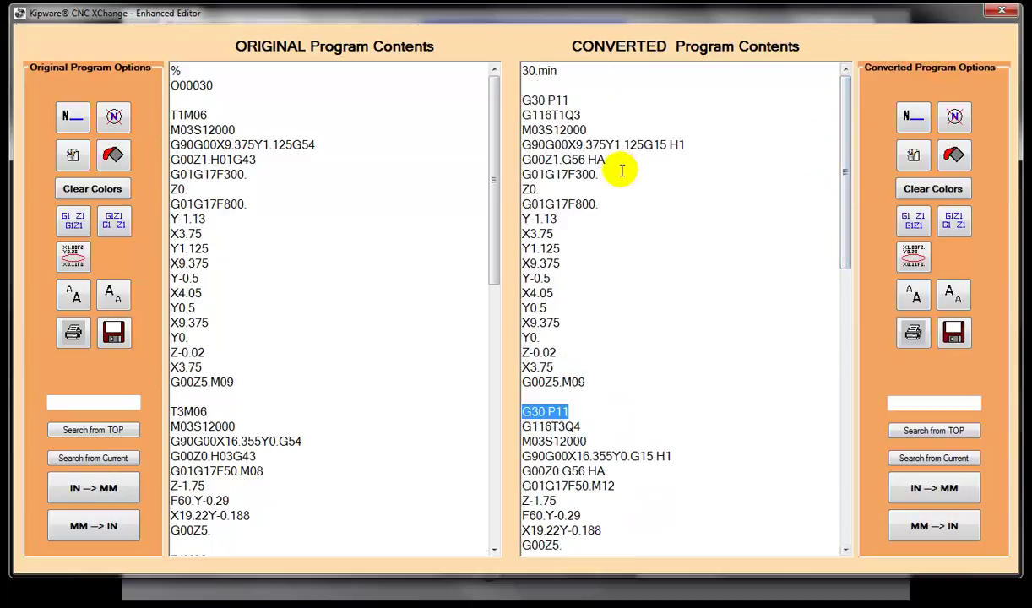
left_click(601, 155)
left_click(585, 104)
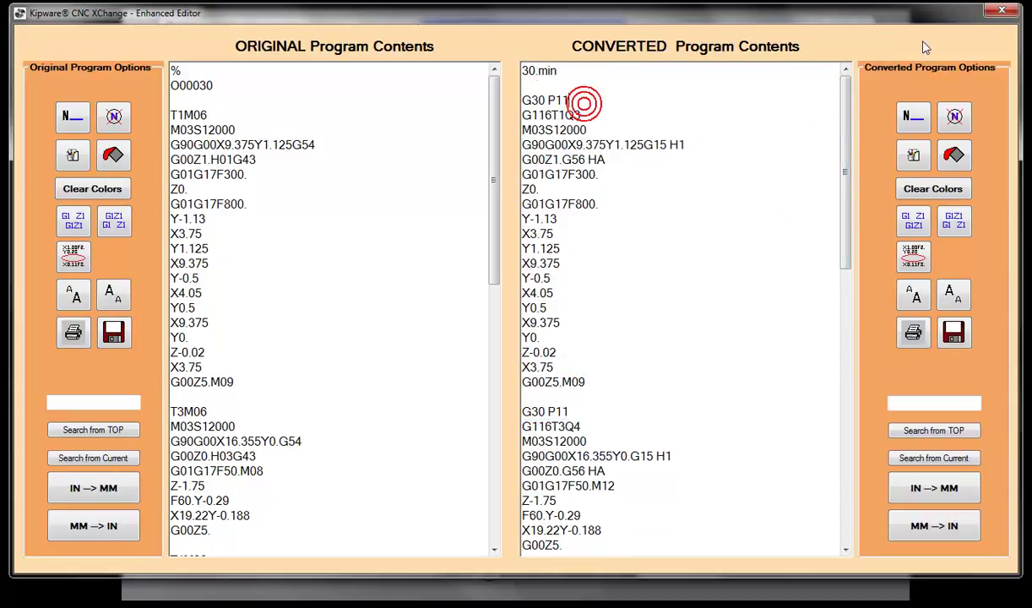
left_click(1001, 9)
left_click(602, 353)
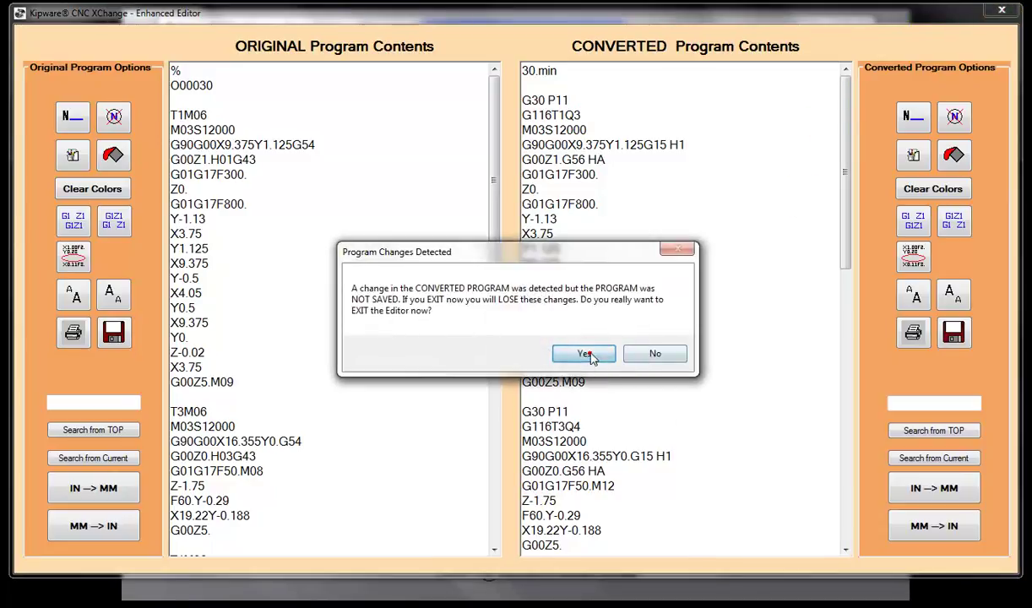